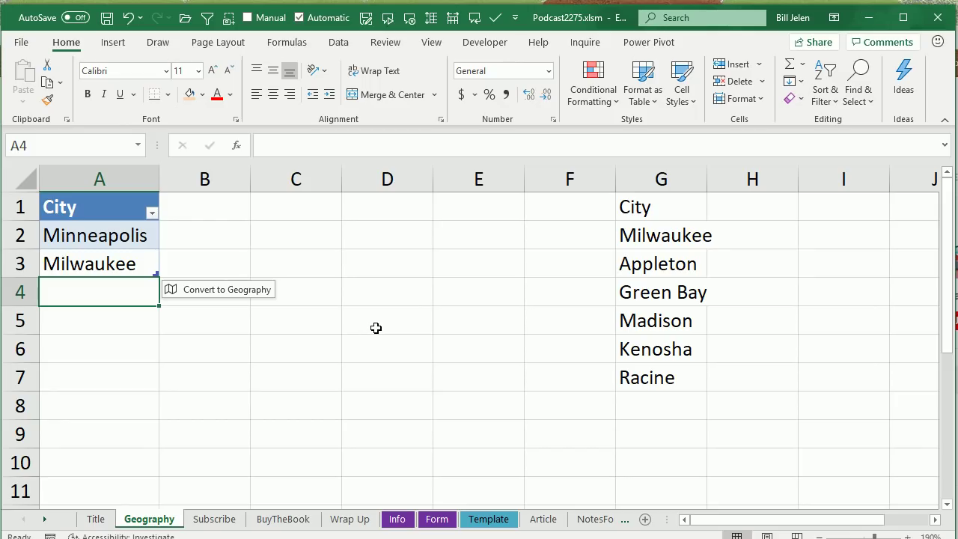
Add Chicago and Cleveland below Milwaukee in the City table and convert the table's cities to the Geography data type
left_click(339, 43)
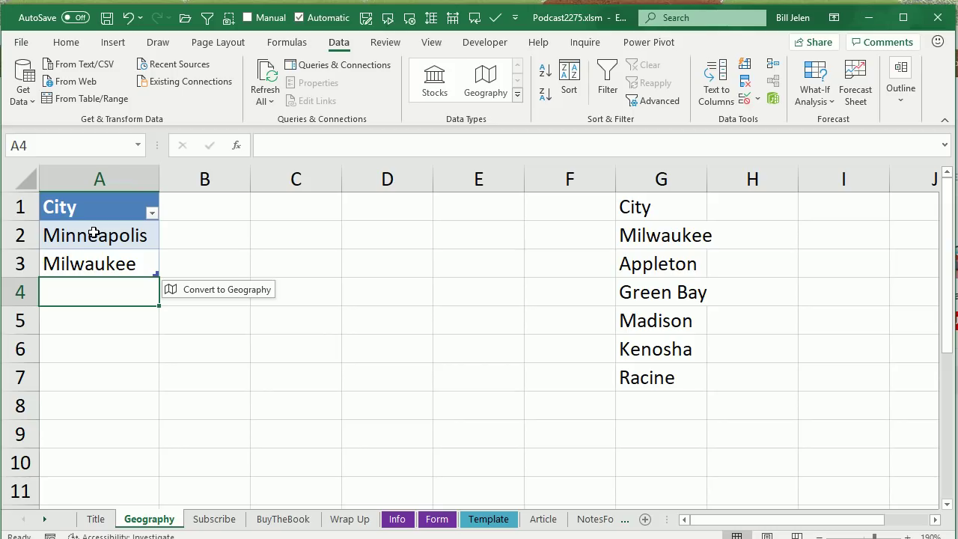
type("Chicago")
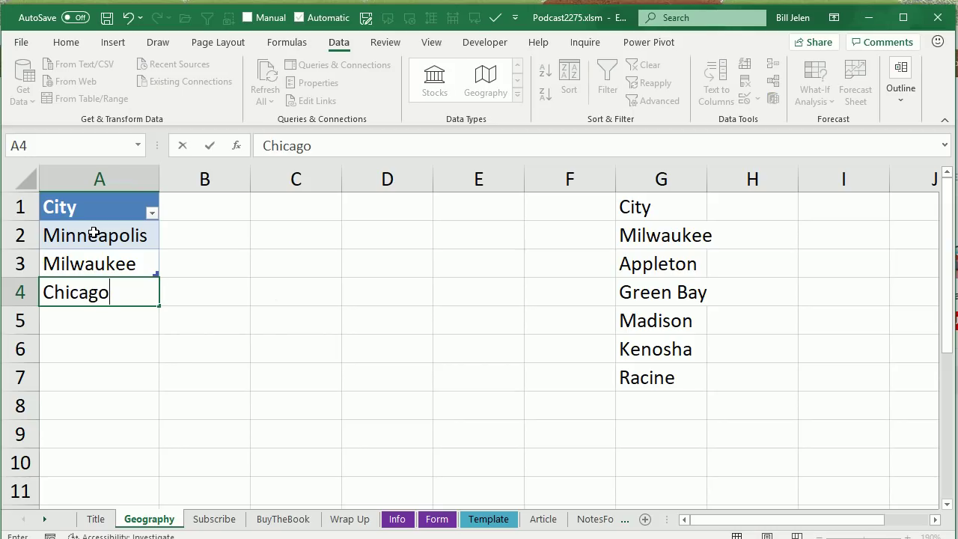
key("Return")
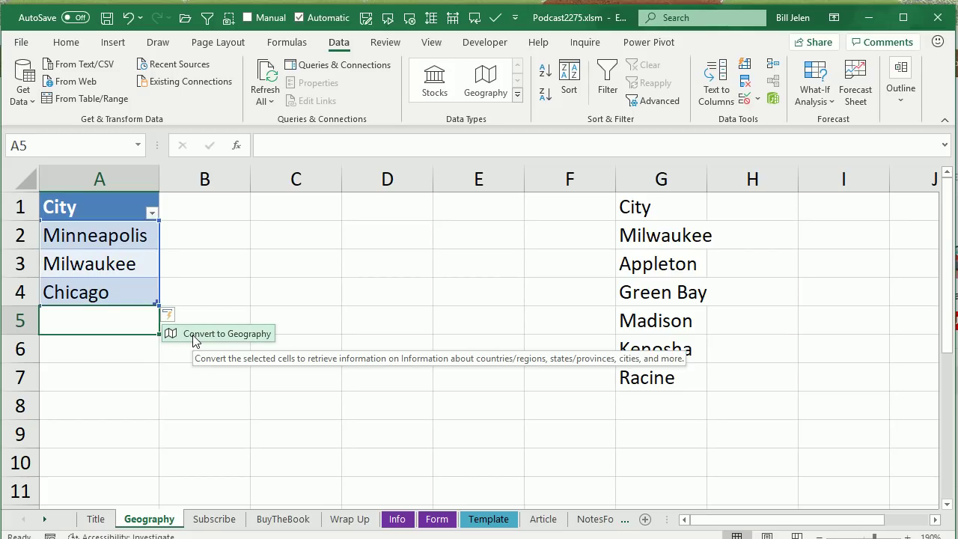
left_click(76, 47)
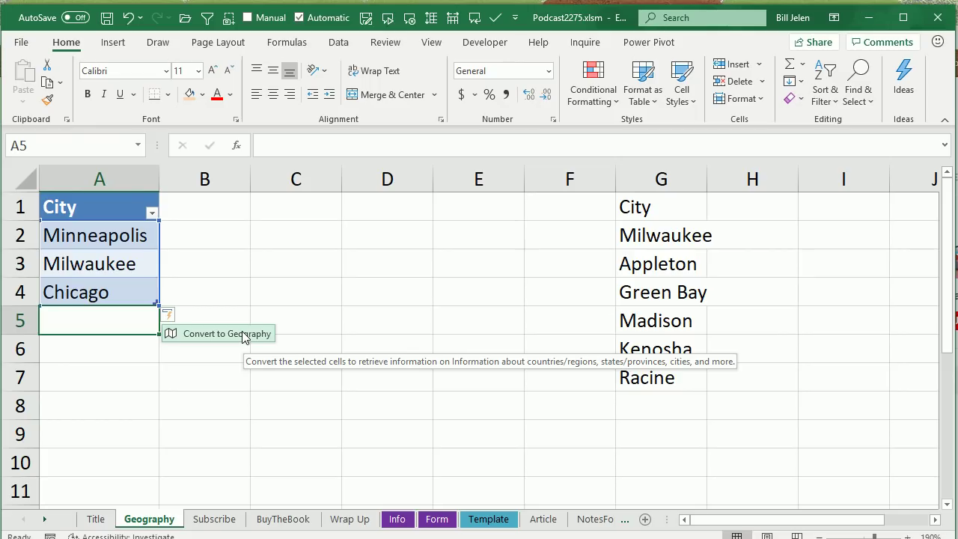
type("Clevela")
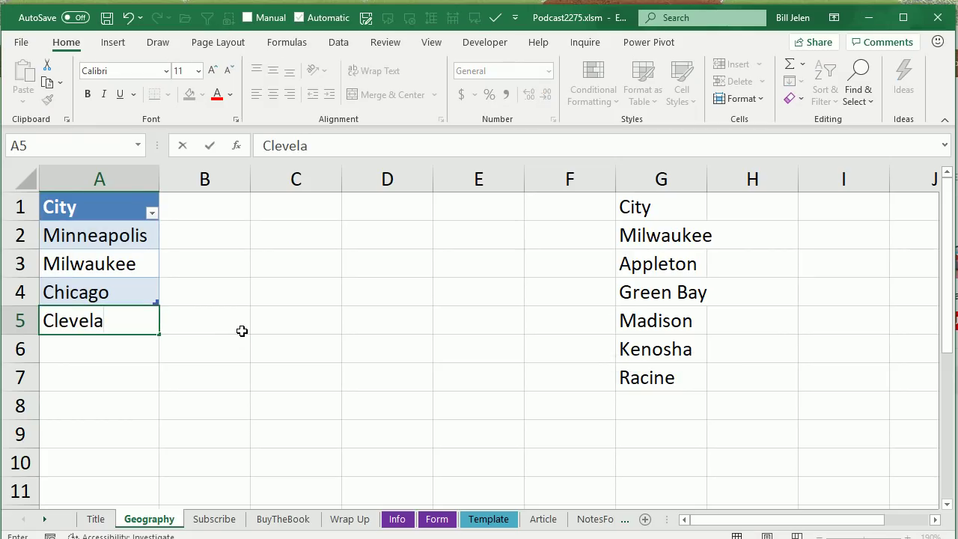
type("nd")
key("Return")
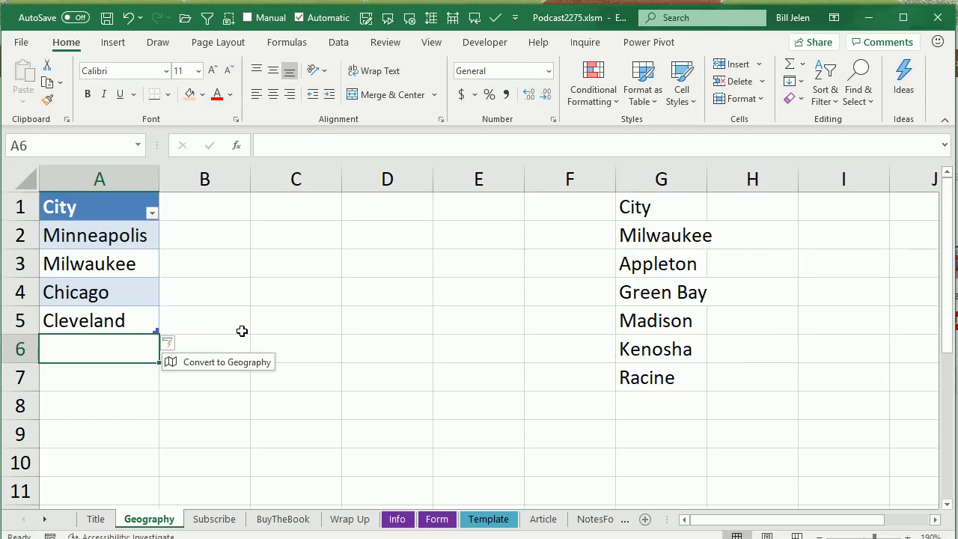
left_click(206, 362)
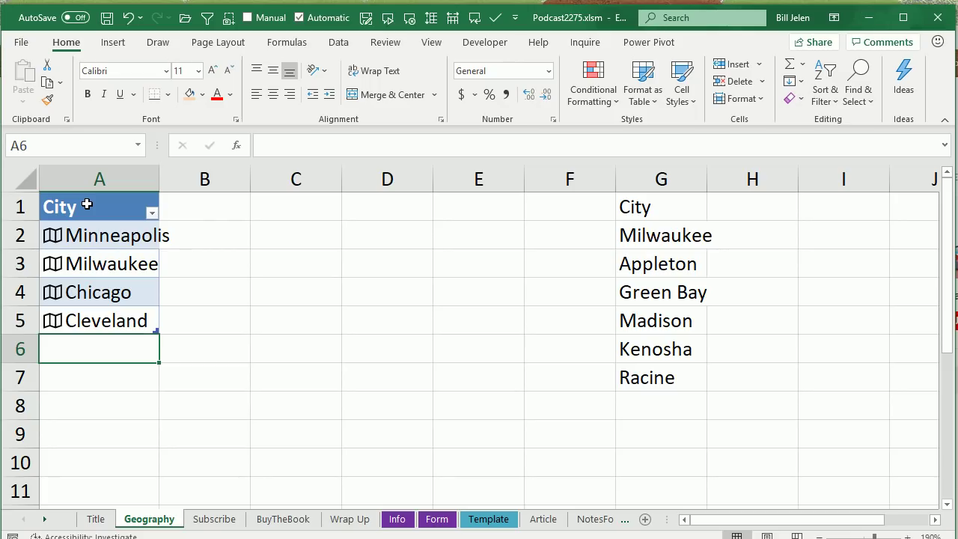
Extract the Population and Leader(s) fields from the Minneapolis data card as new table columns
left_click(53, 237)
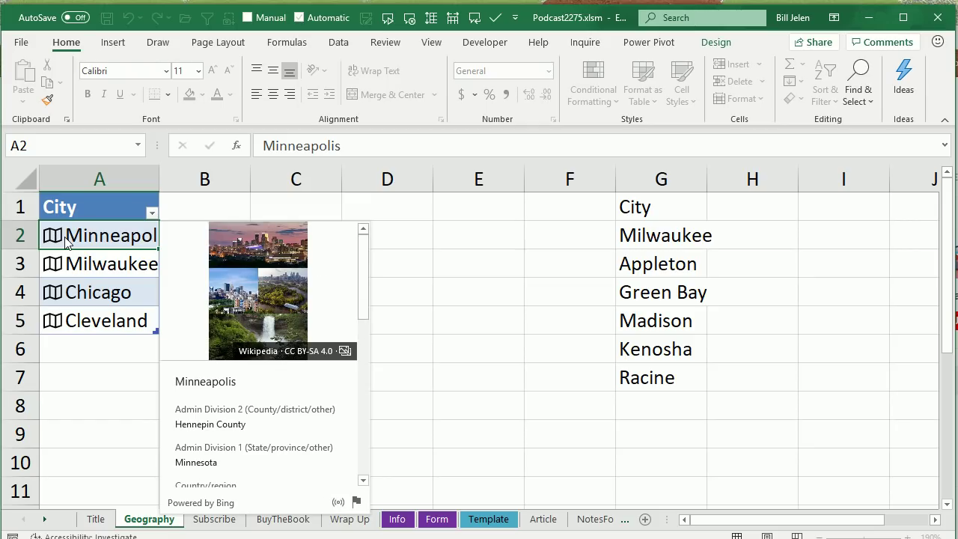
left_click_drag(367, 274, 363, 365)
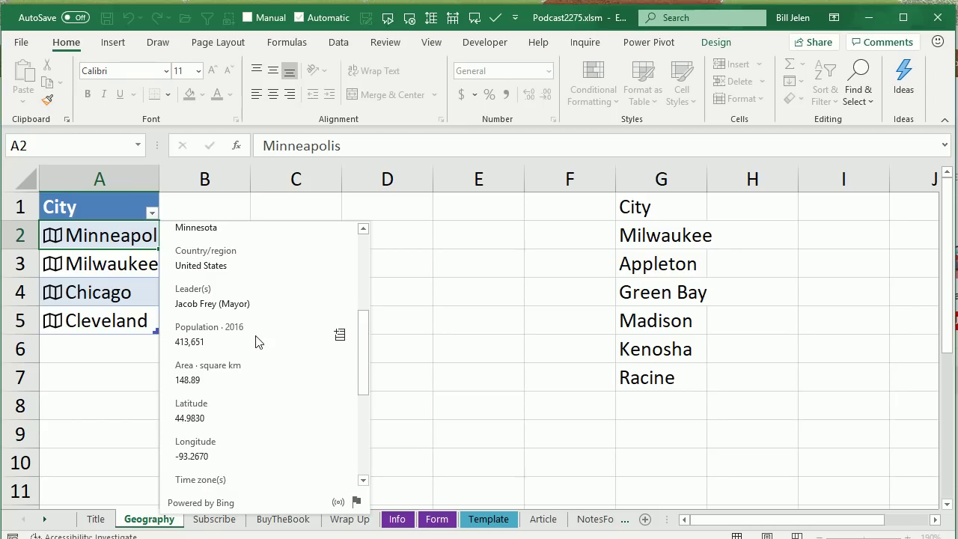
left_click(339, 335)
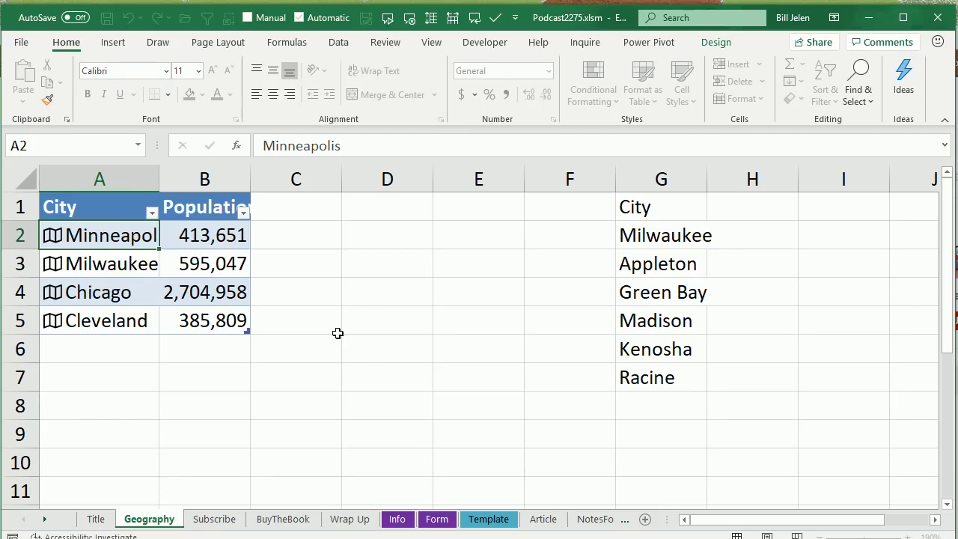
left_click(52, 235)
scroll(253, 421, "down", 3)
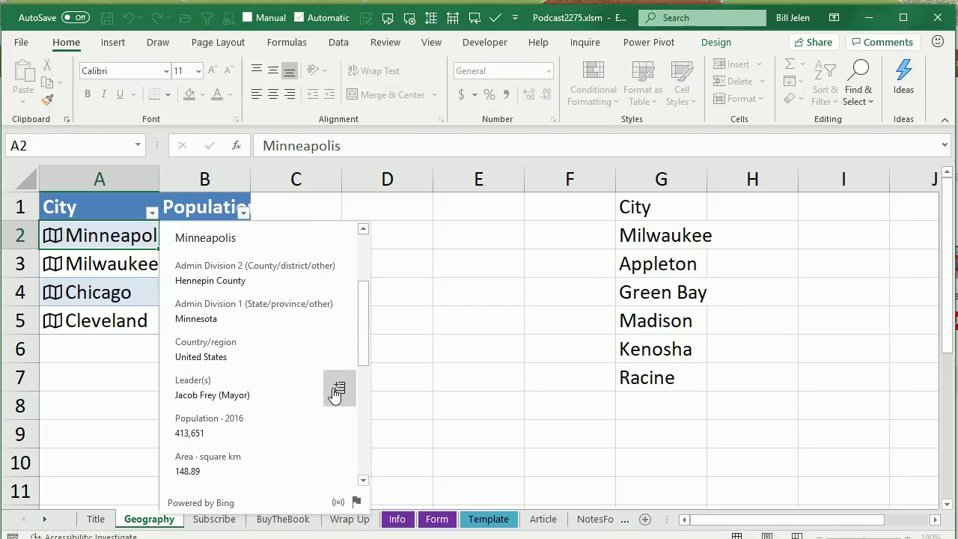
left_click(340, 387)
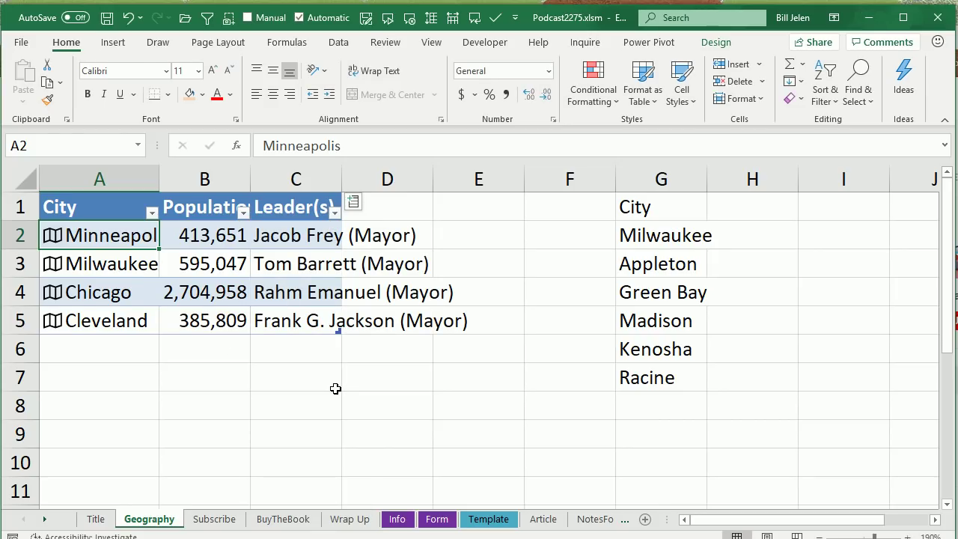
Add a Time zone(s) column to the city table from the Minneapolis data card
left_click(57, 241)
scroll(299, 434, "down", 5)
scroll(280, 437, "down", 2)
scroll(281, 437, "down", 1)
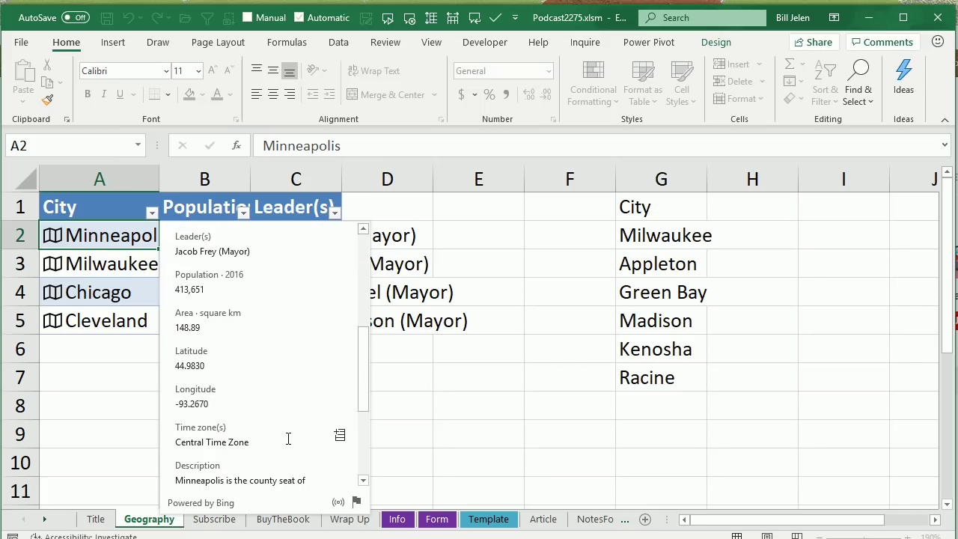
left_click(340, 433)
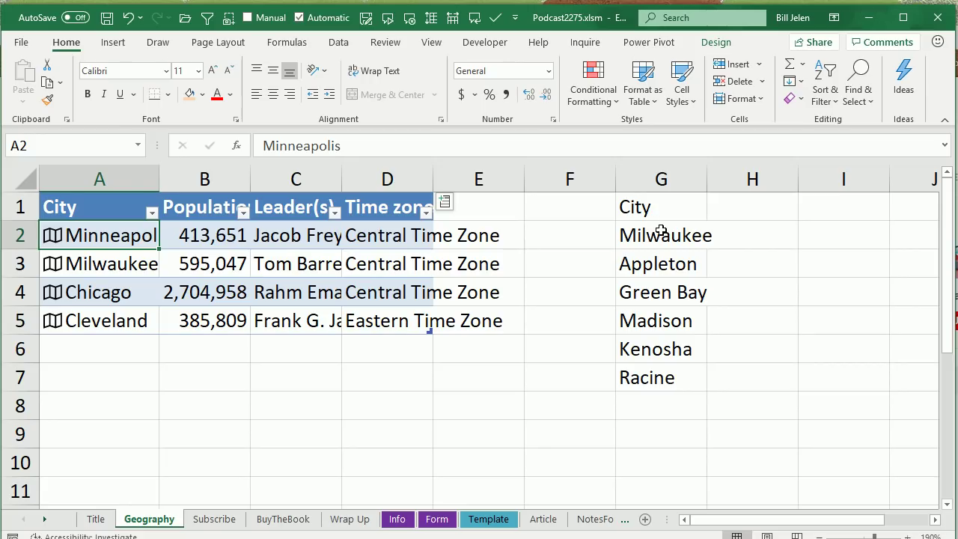
Convert the cities from Milwaukee to Racine in G2:G7 to the Geography data type
left_click(934, 519)
left_click(934, 520)
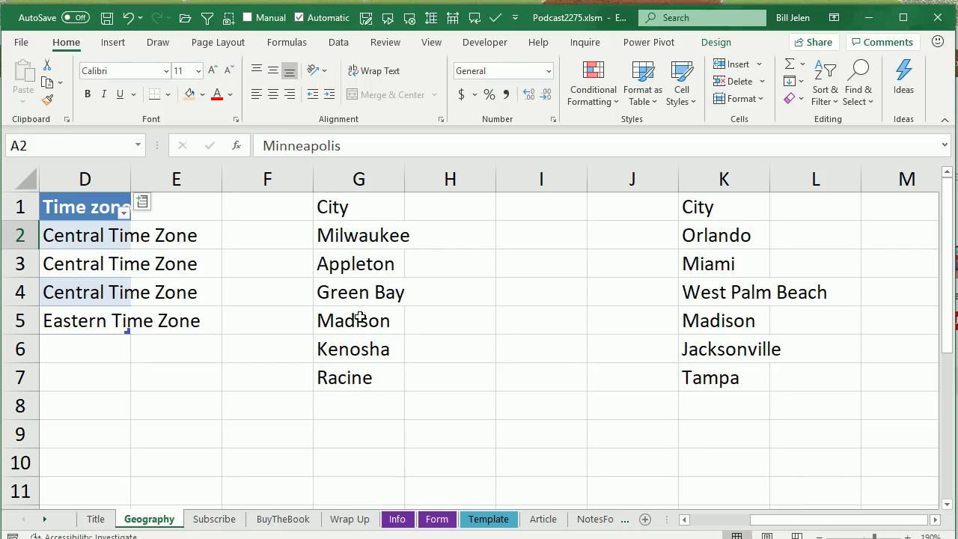
left_click(359, 317)
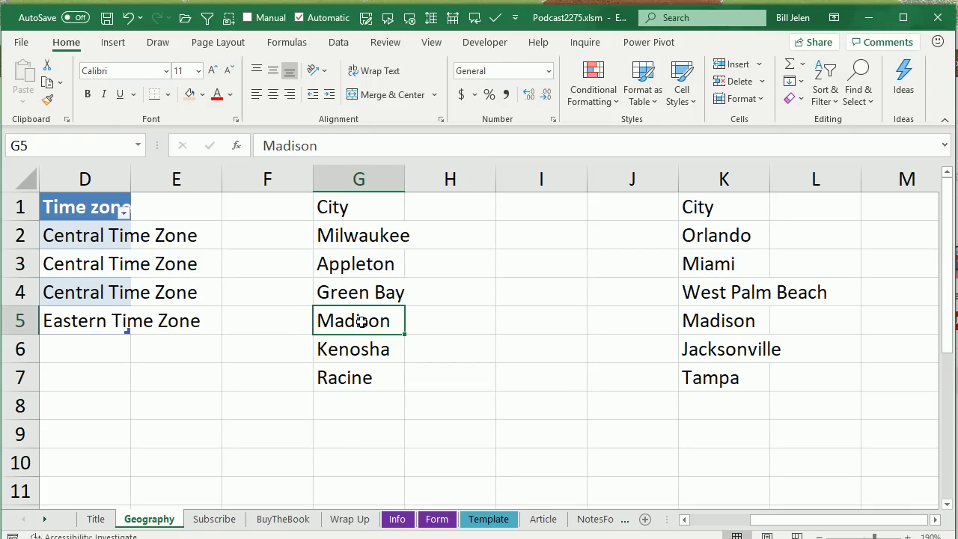
left_click(724, 323)
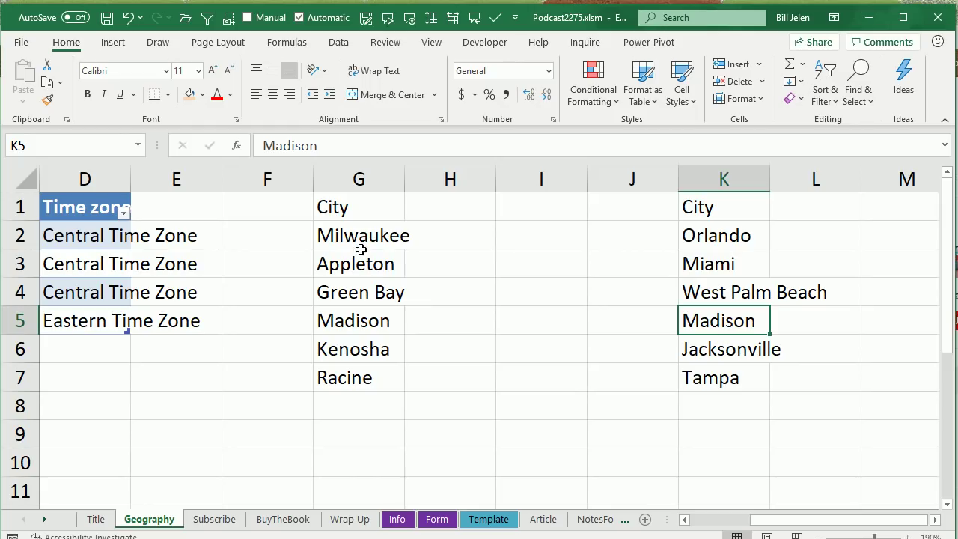
left_click_drag(348, 236, 337, 378)
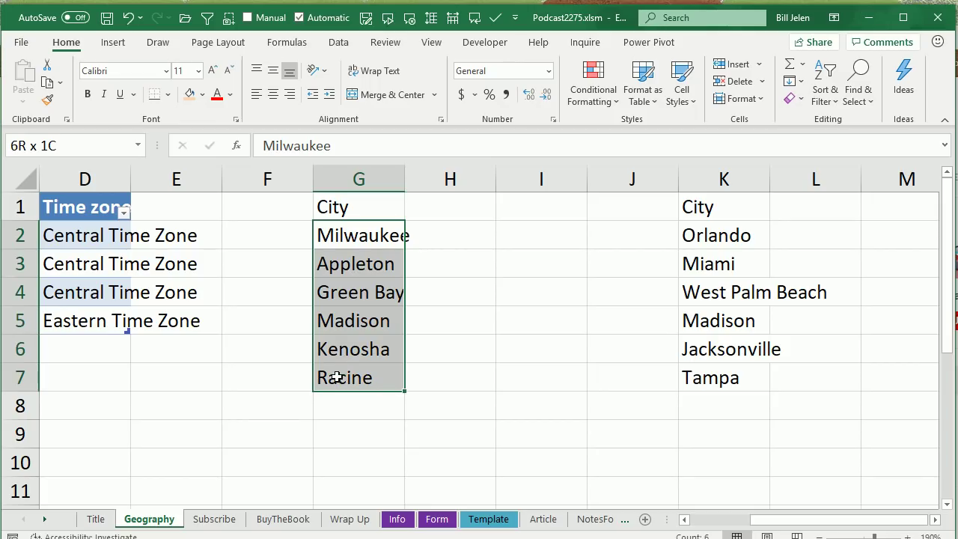
left_click(339, 43)
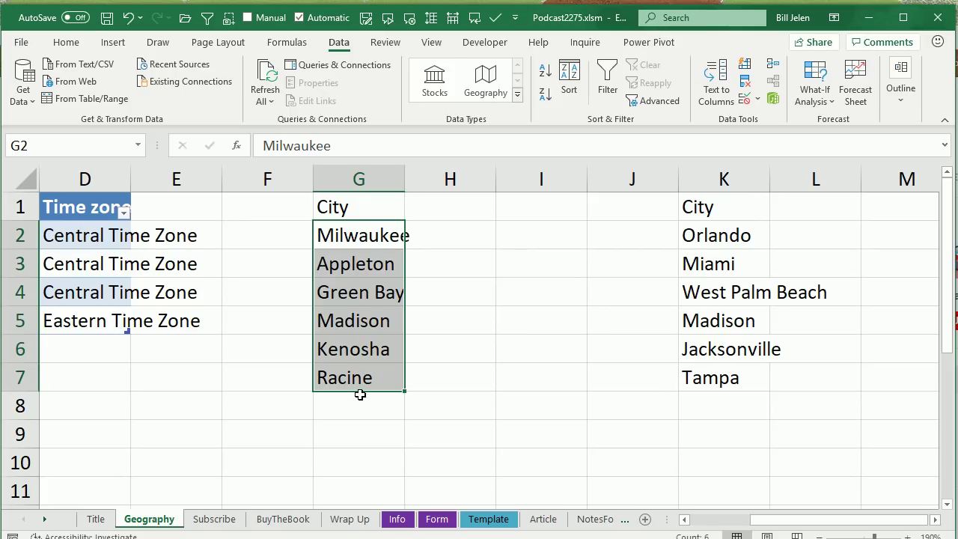
left_click(487, 75)
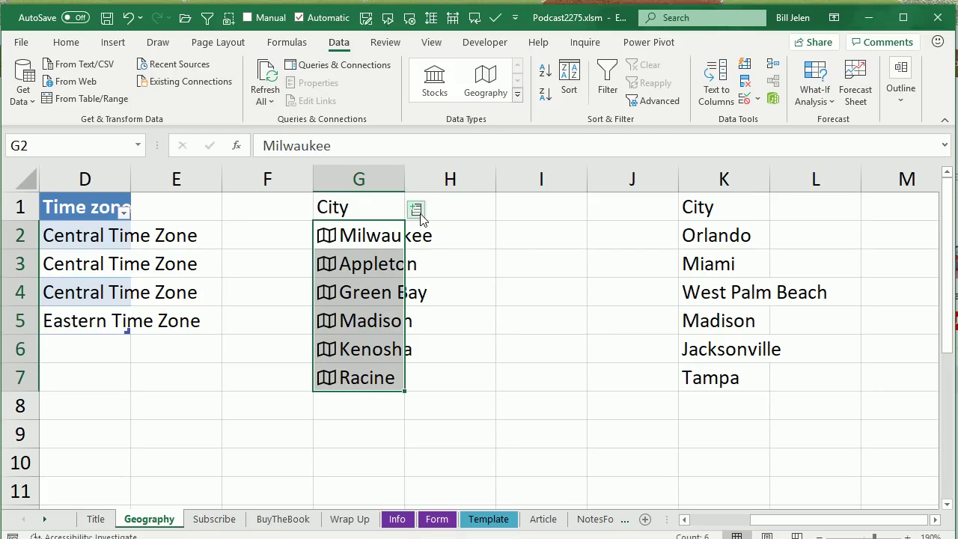
Extract the Admin Division 1 (state) and Admin Division 2 (county) fields beside the cities in G2:G7
left_click(417, 211)
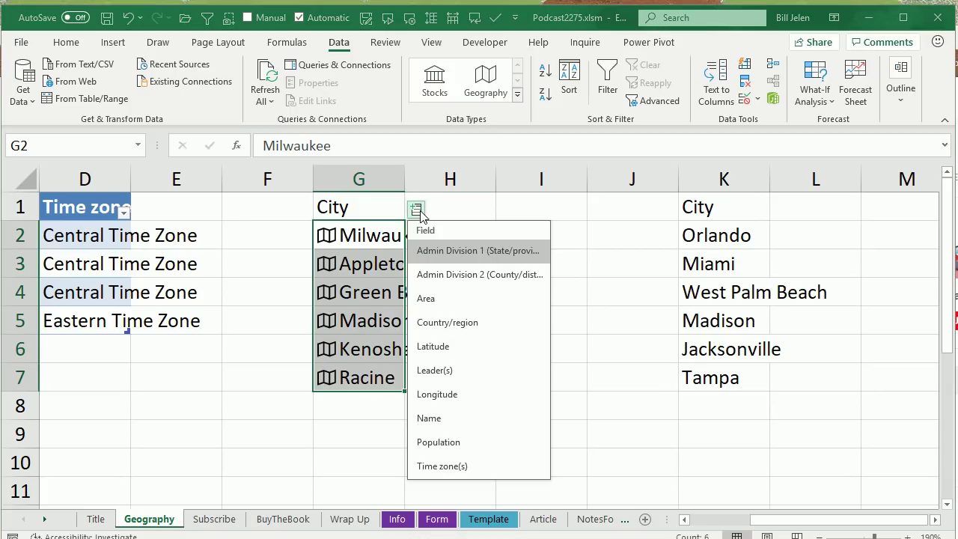
left_click(449, 250)
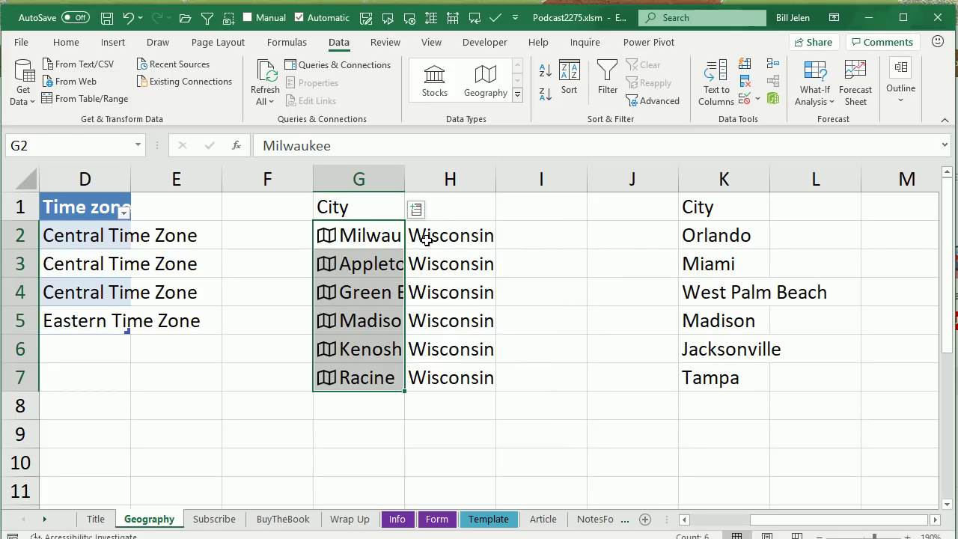
left_click(417, 209)
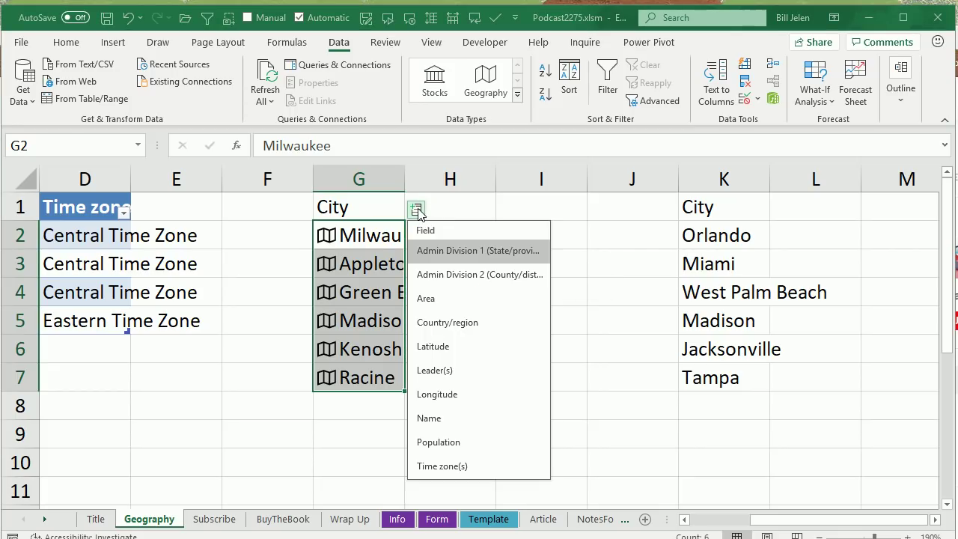
left_click(454, 274)
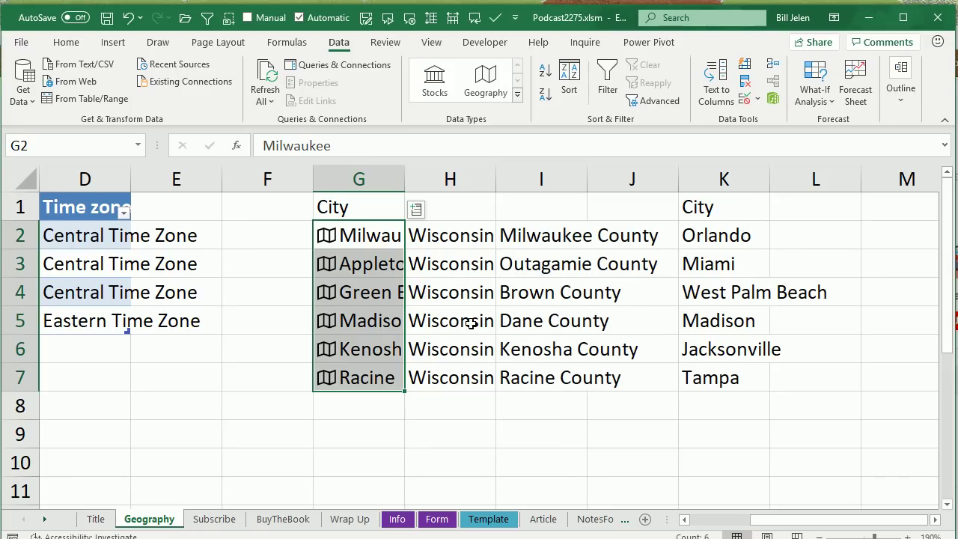
Convert the cities from Orlando to Tampa in K2:K7 to the Geography data type
left_click_drag(728, 233, 728, 379)
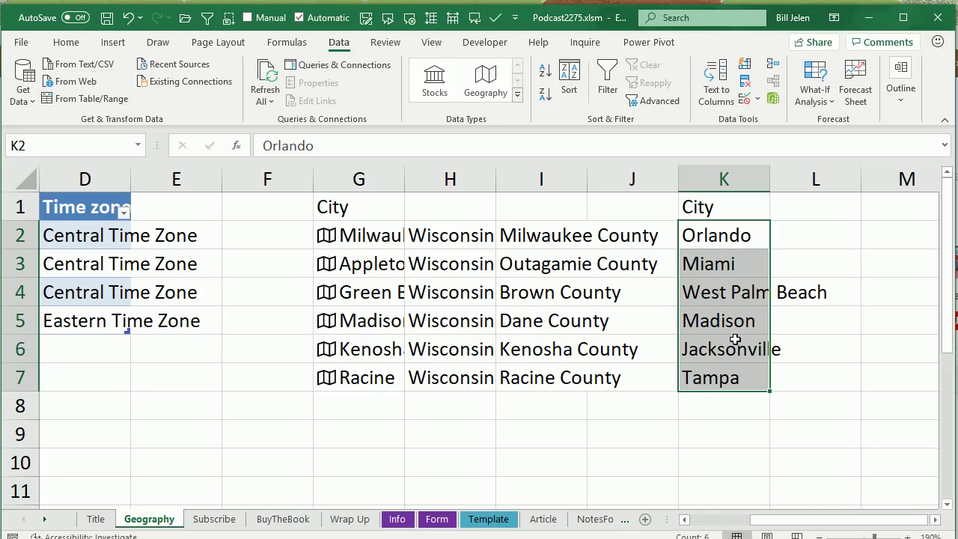
left_click(936, 521)
left_click(936, 521)
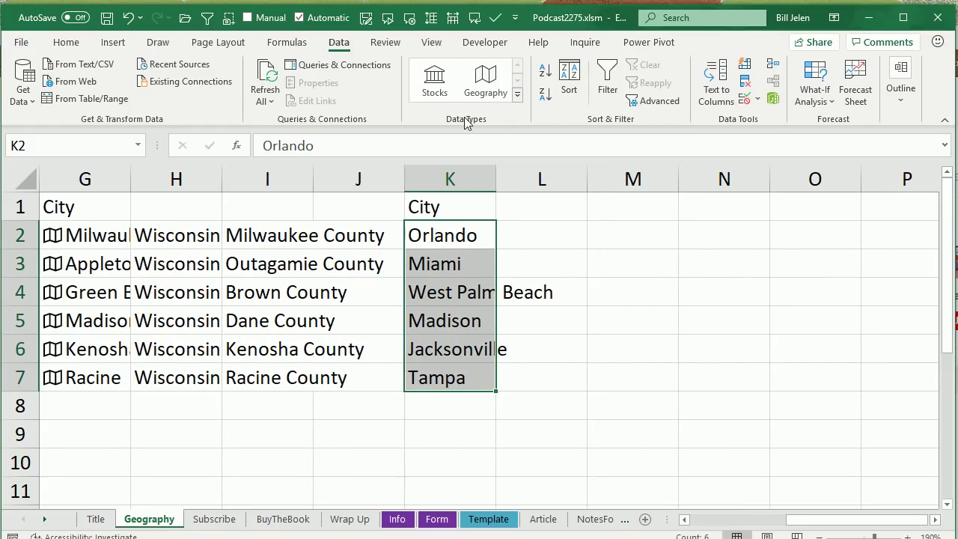
left_click(485, 78)
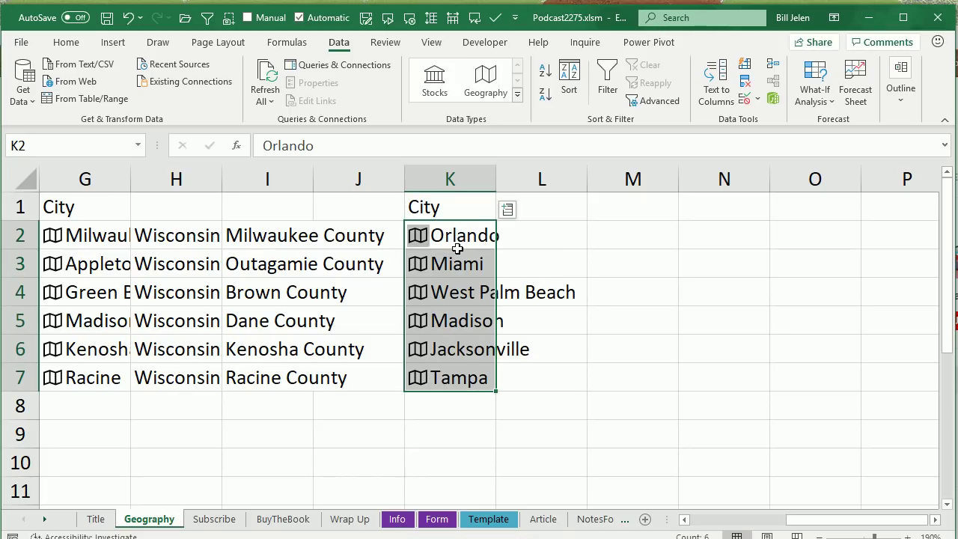
Extract the Admin Division 1 (state) and Admin Division 2 (county) fields beside the cities in K2:K7
left_click(507, 210)
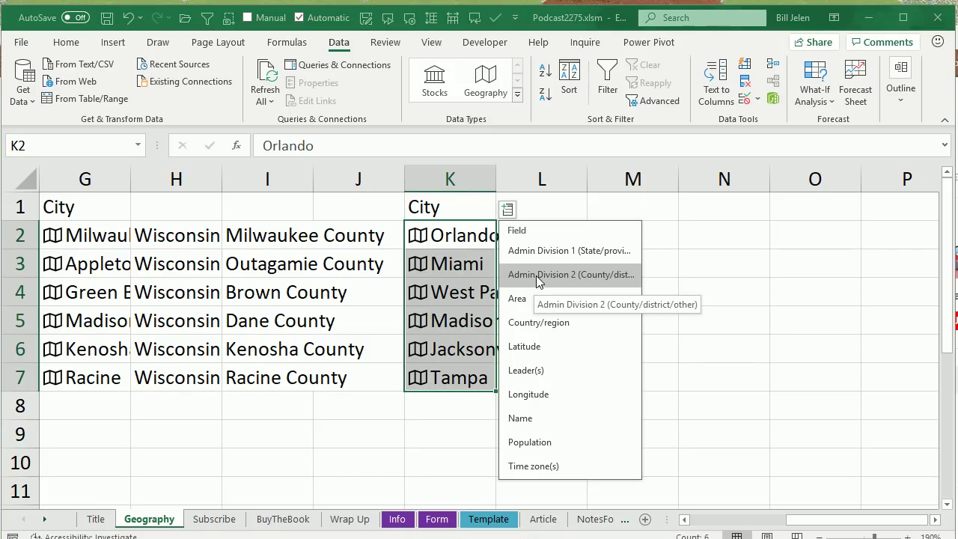
left_click(544, 251)
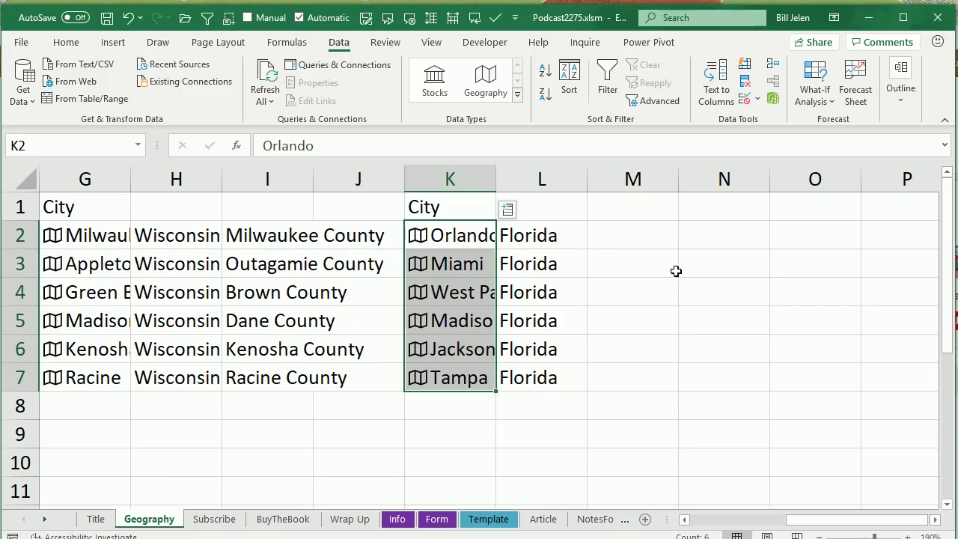
left_click(508, 209)
left_click(554, 275)
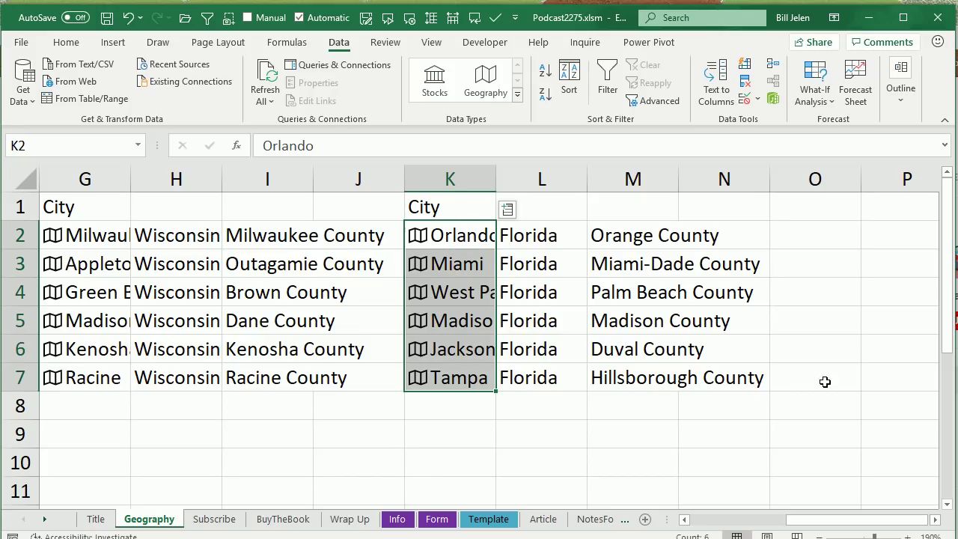
Enter Madison on its own in cell Q3 and convert it to the Geography data type
scroll(363, 258, "right", 6)
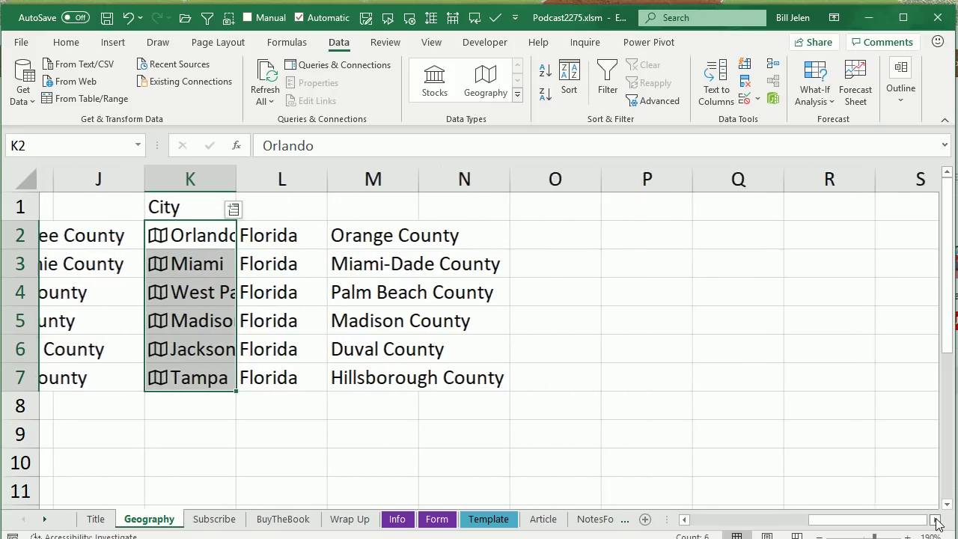
left_click(438, 258)
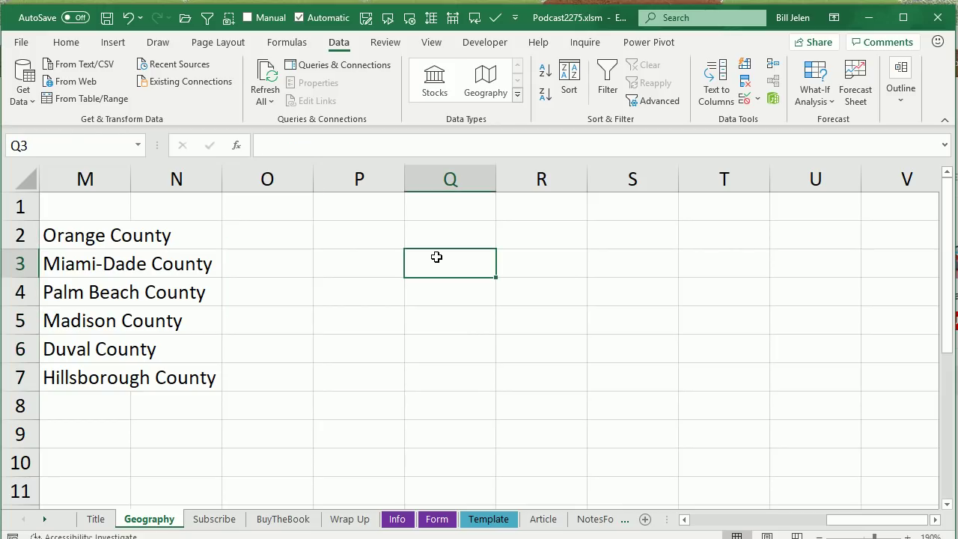
type("M")
type("mADISON]")
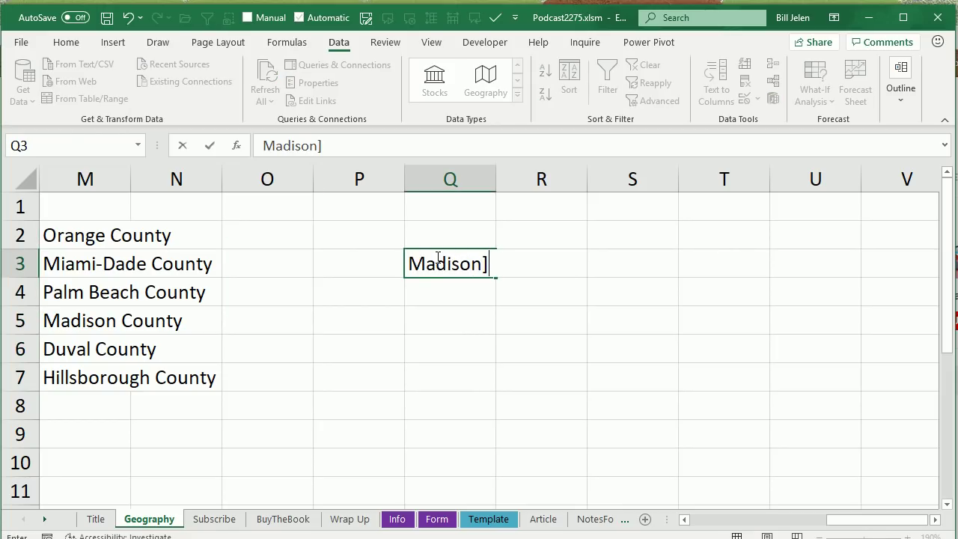
key("BackSpace")
key("Return")
left_click(436, 259)
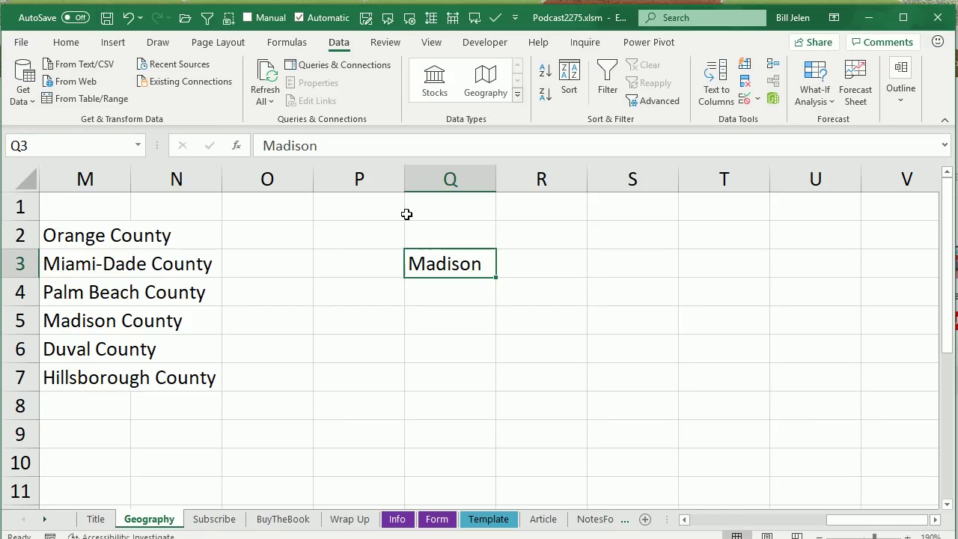
left_click(485, 83)
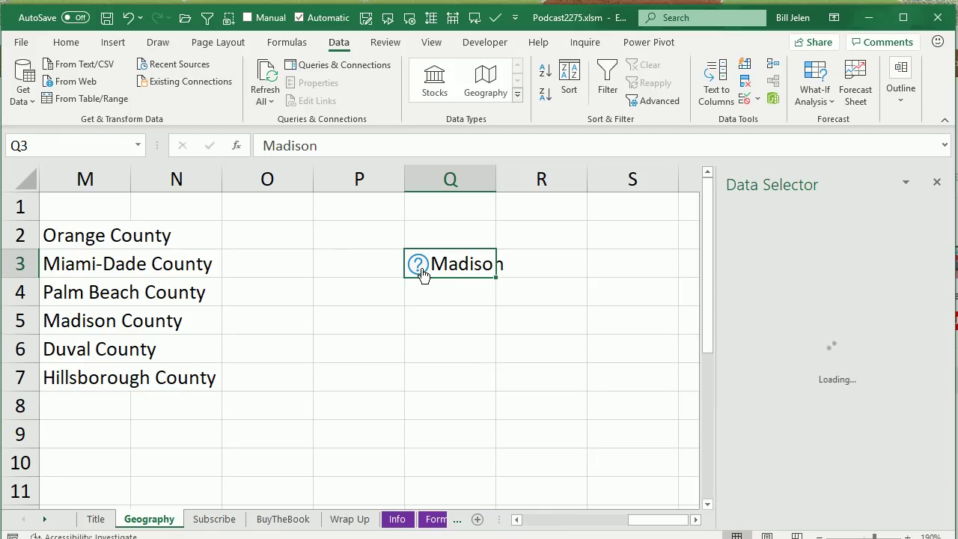
Look through the Data Selector's suggested places for the ambiguous Madison entry
left_click(516, 519)
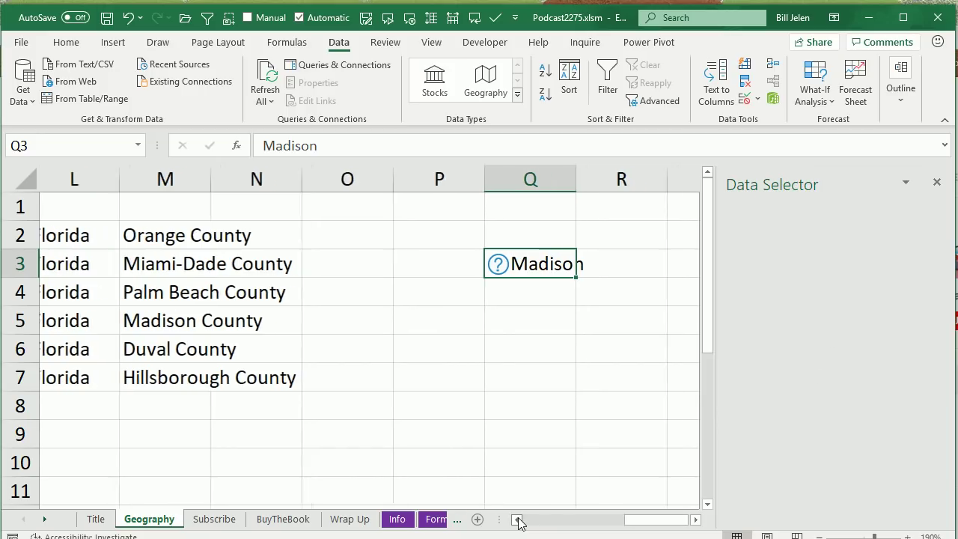
left_click(516, 520)
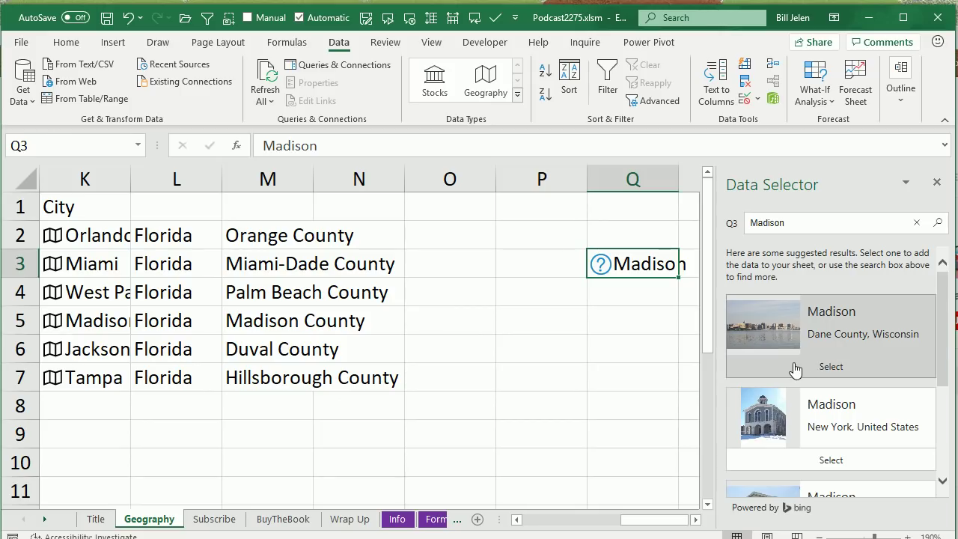
scroll(834, 382, "down", 5)
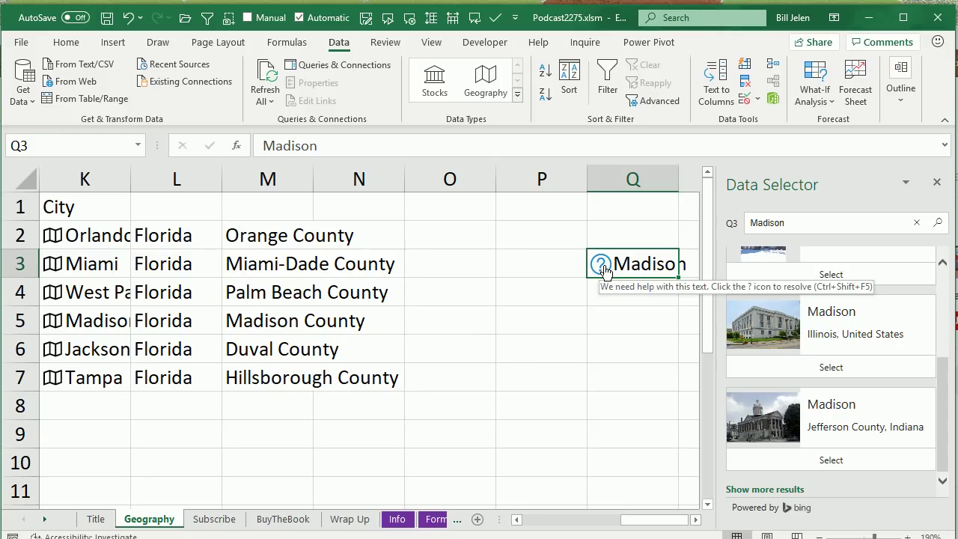
View the Subscribe sheet and the BuyTheBook sheet
left_click(214, 519)
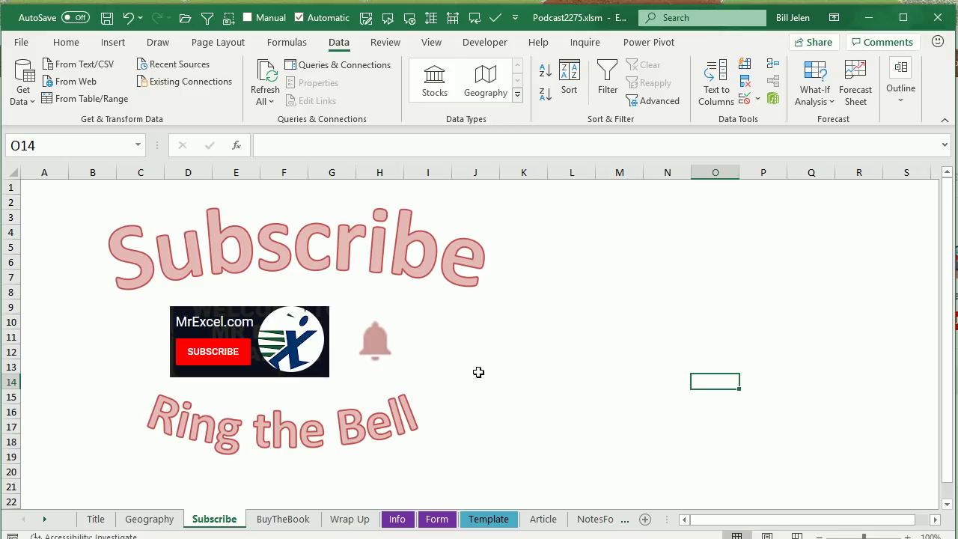
left_click(303, 522)
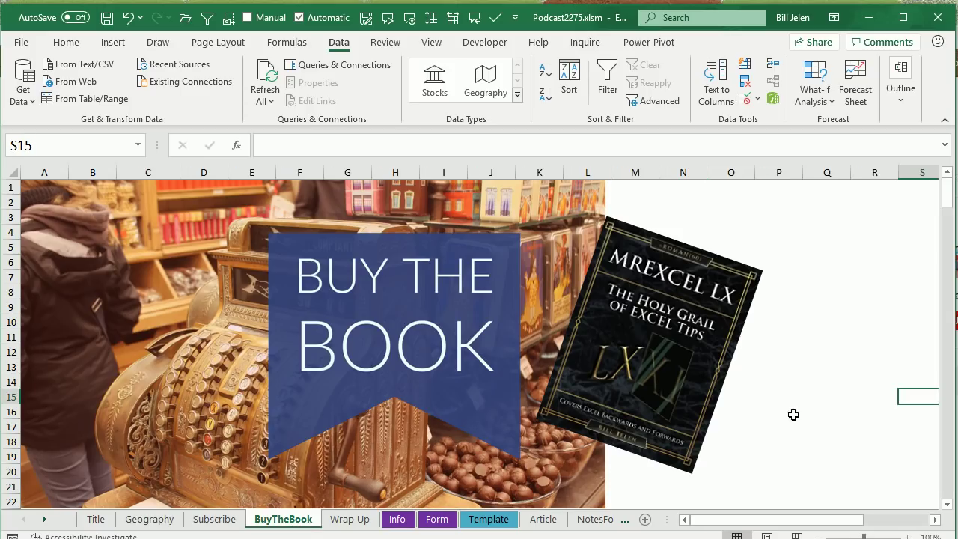